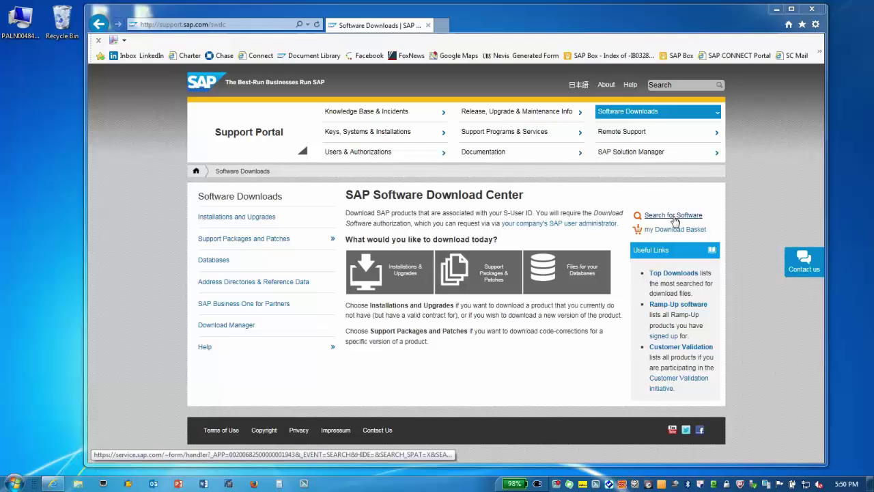
# Search all software downloads for 'sap hana studio'.
pyautogui.click(674, 217)
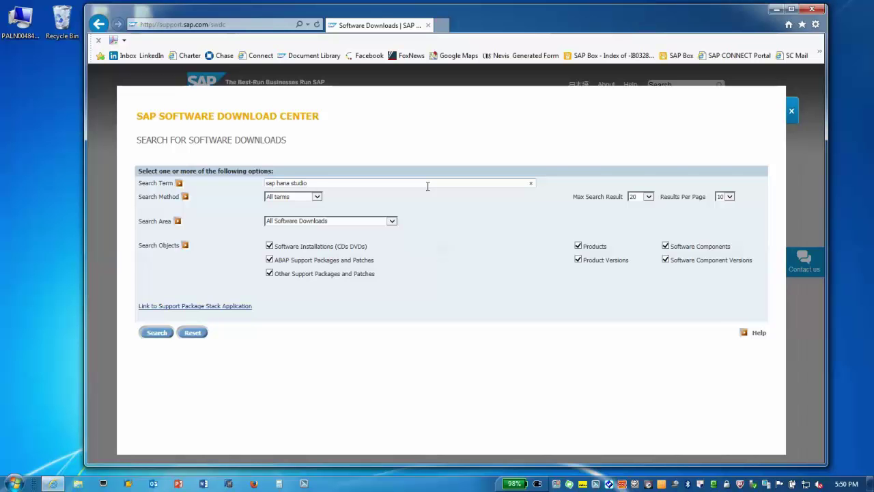
pyautogui.press('Return')
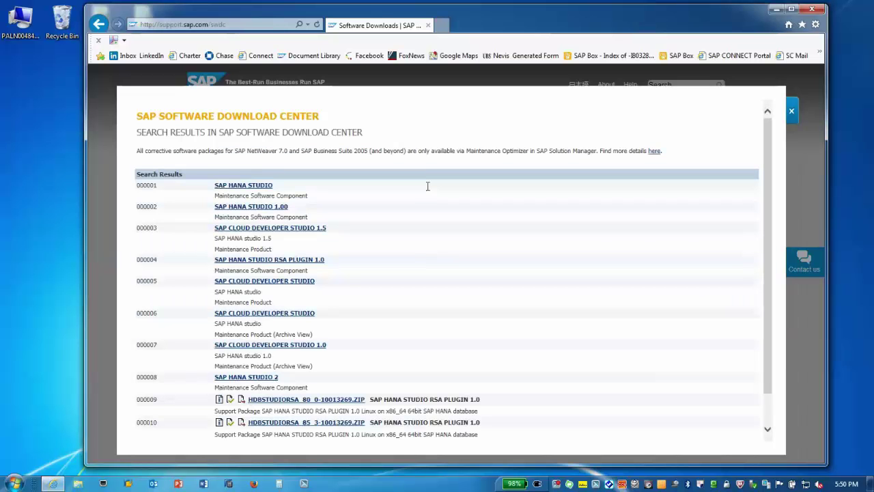
# Open SAP HANA STUDIO 2 for Windows Server on IA32 32bit and select the Revision 95 file.
pyautogui.click(251, 186)
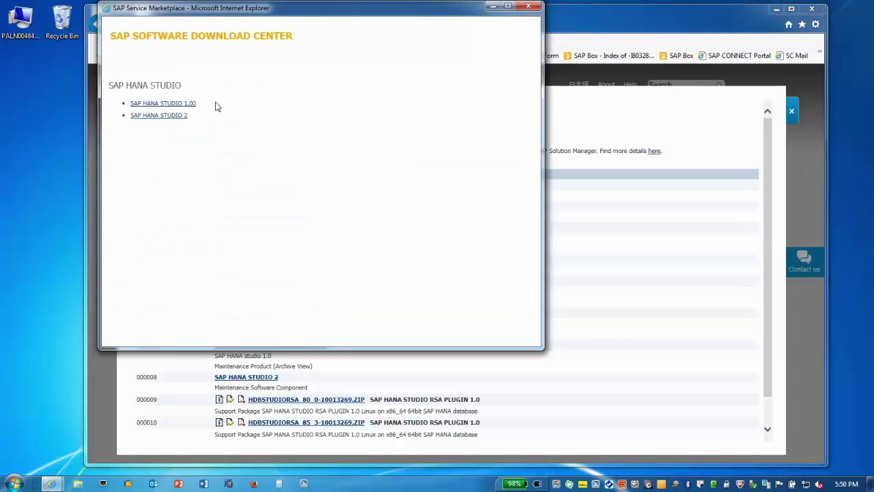
pyautogui.click(174, 116)
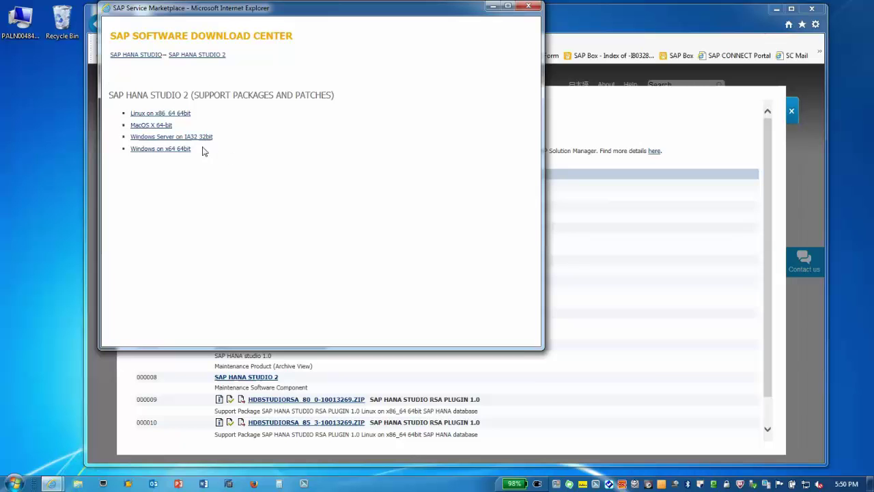
pyautogui.click(198, 139)
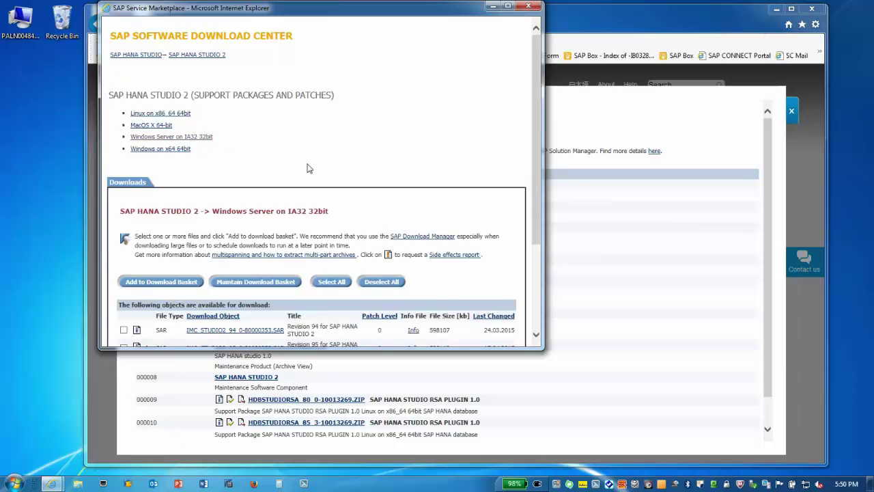
pyautogui.scroll(-3, 311, 171)
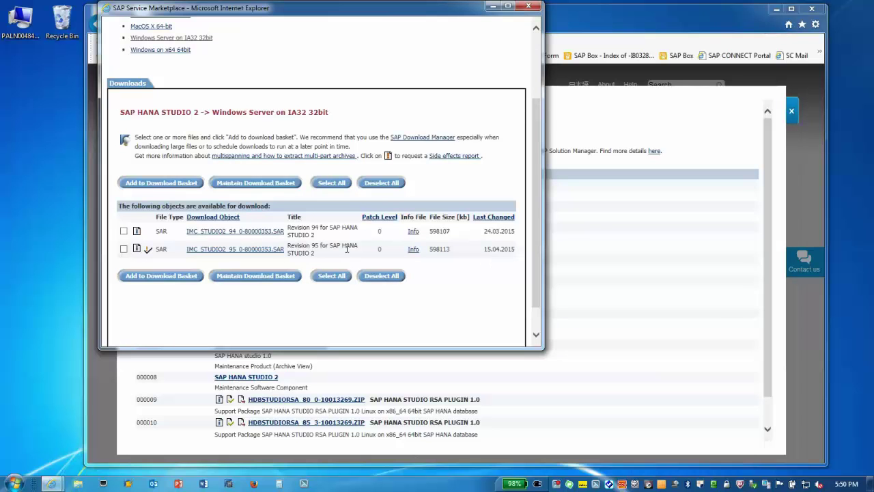
pyautogui.click(247, 253)
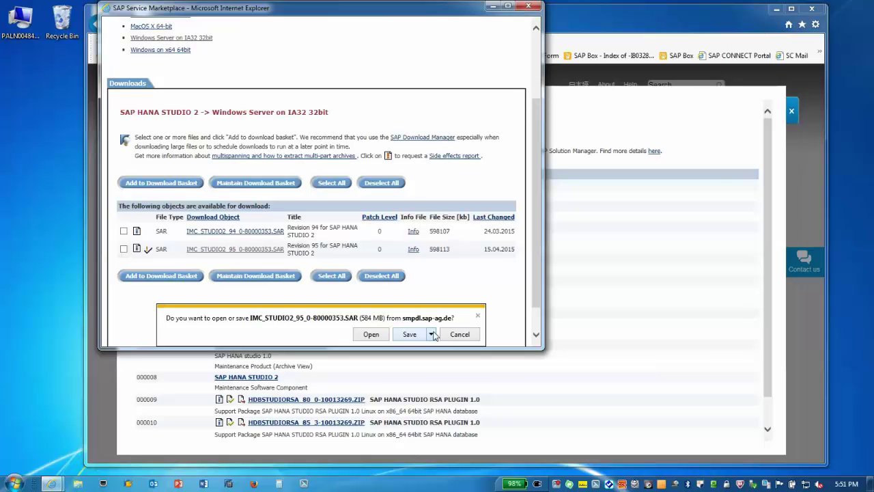
# Save IMC_STUDIO2_95_0-80000353.SAR to the Desktop and close the download window.
pyautogui.click(433, 334)
pyautogui.click(423, 360)
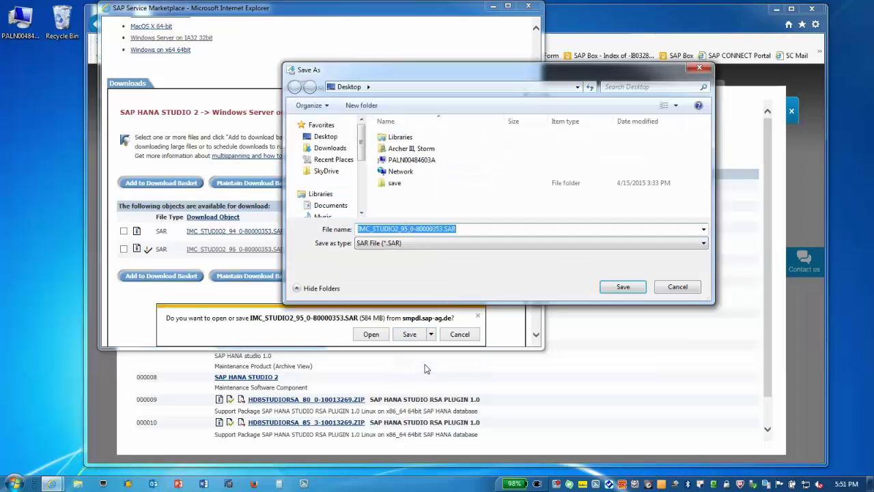
pyautogui.click(321, 136)
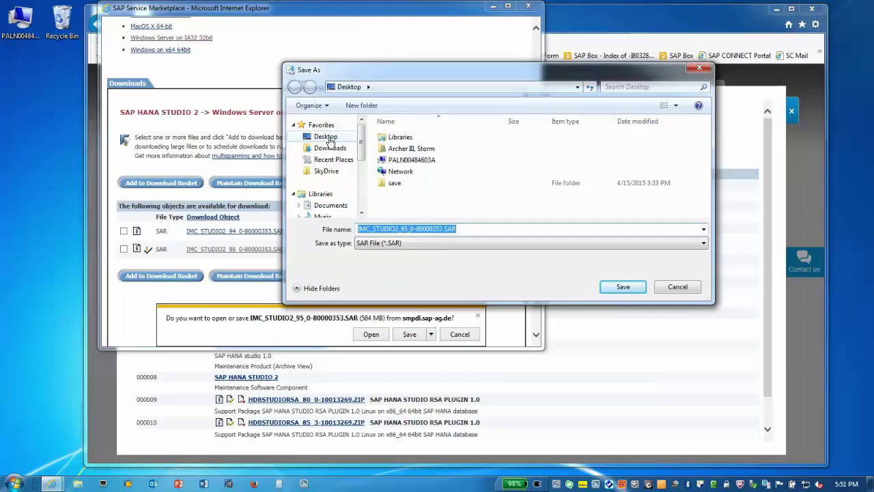
pyautogui.click(461, 230)
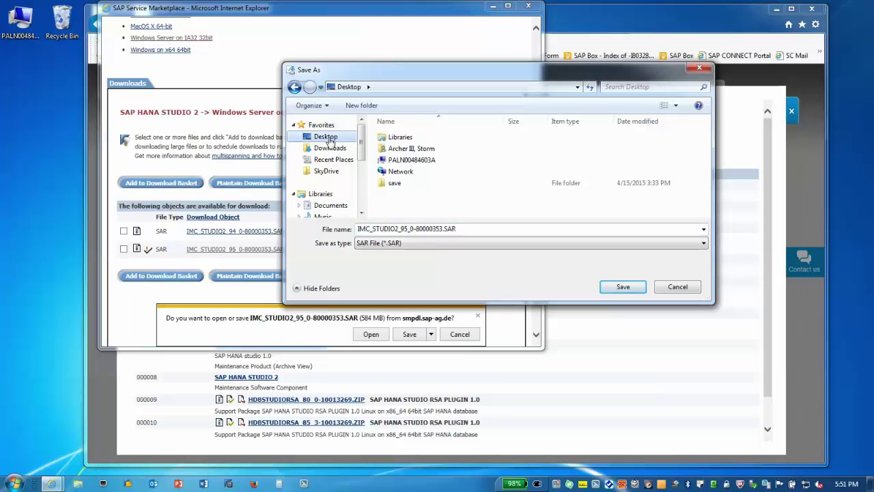
pyautogui.click(622, 291)
pyautogui.hotkey('ctrl', 'j')
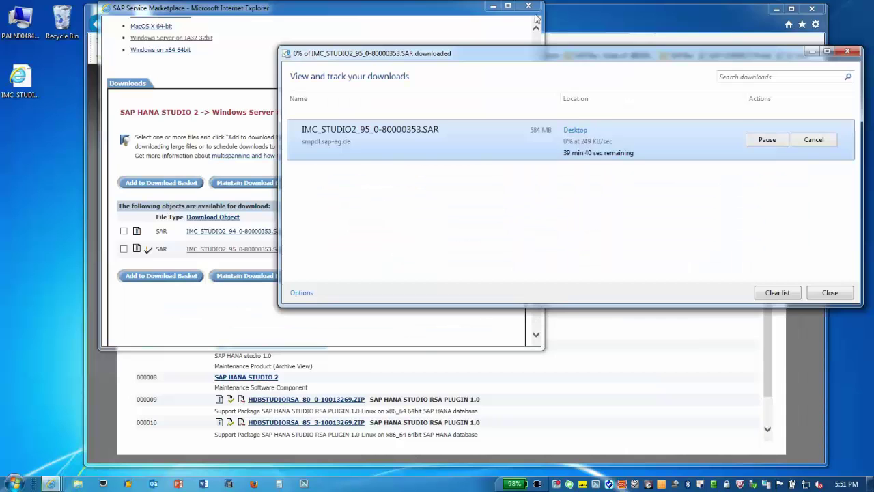
pyautogui.click(533, 8)
pyautogui.click(534, 7)
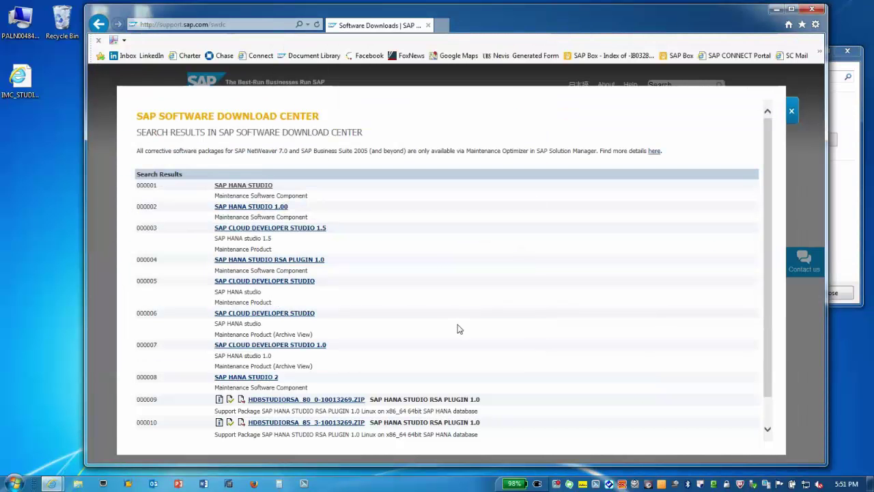
# Start a new search, replacing the old term with 'abap in eclipse'.
pyautogui.scroll(-2, 459, 329)
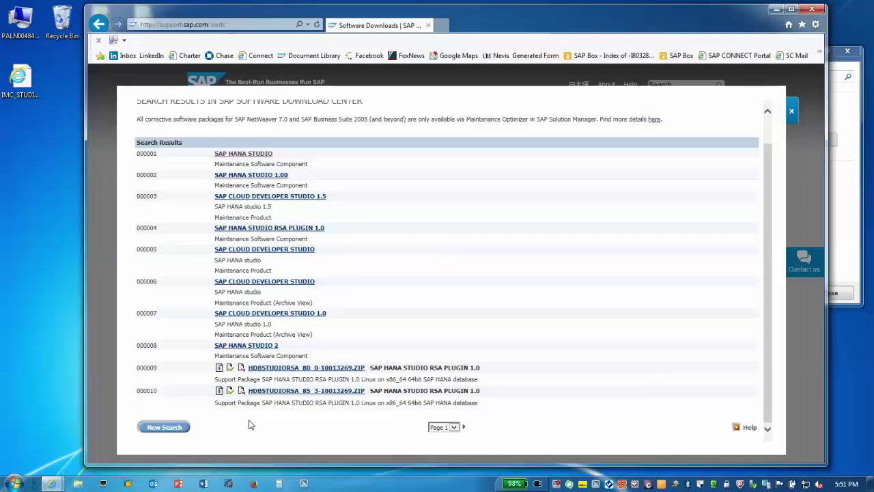
pyautogui.click(164, 428)
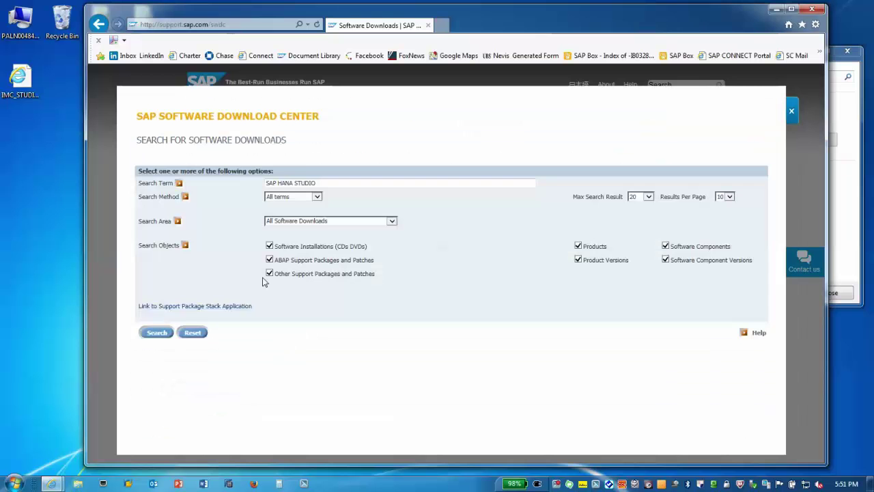
pyautogui.click(477, 183)
pyautogui.write('a')
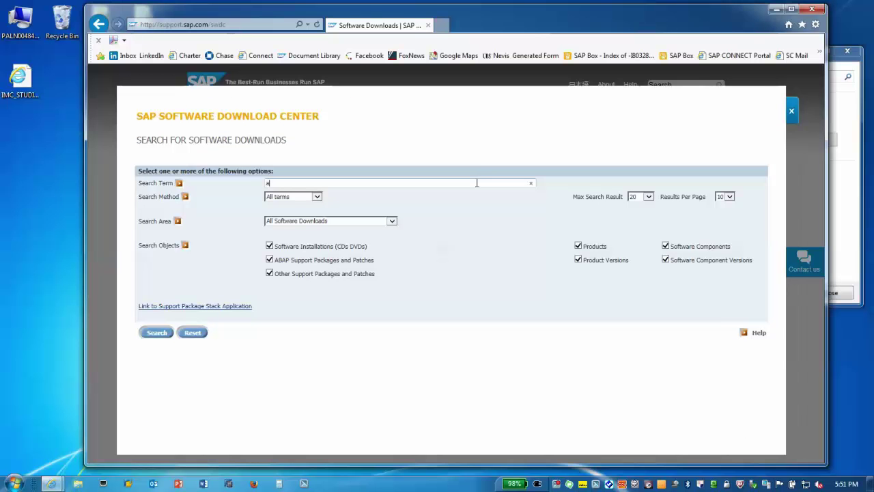
pyautogui.write('bap')
pyautogui.write(' in c')
pyautogui.write('elipse')
pyautogui.press('Return')
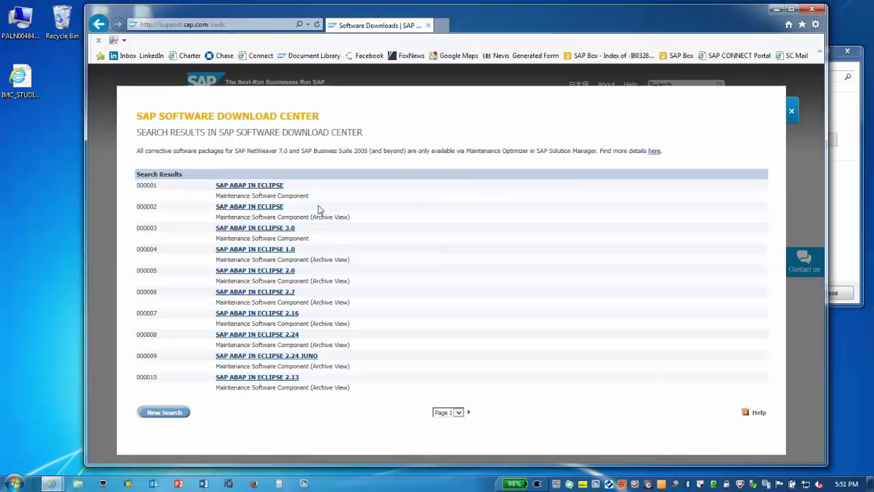
# Open SAP ABAP IN ECLIPSE 2.41 OS independent downloads and select the SP00 Patch1 ZIP.
pyautogui.click(272, 187)
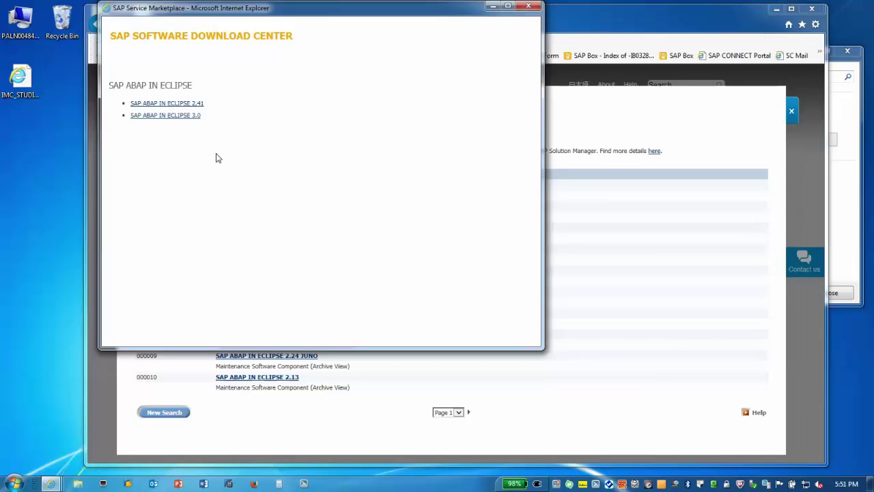
pyautogui.click(199, 105)
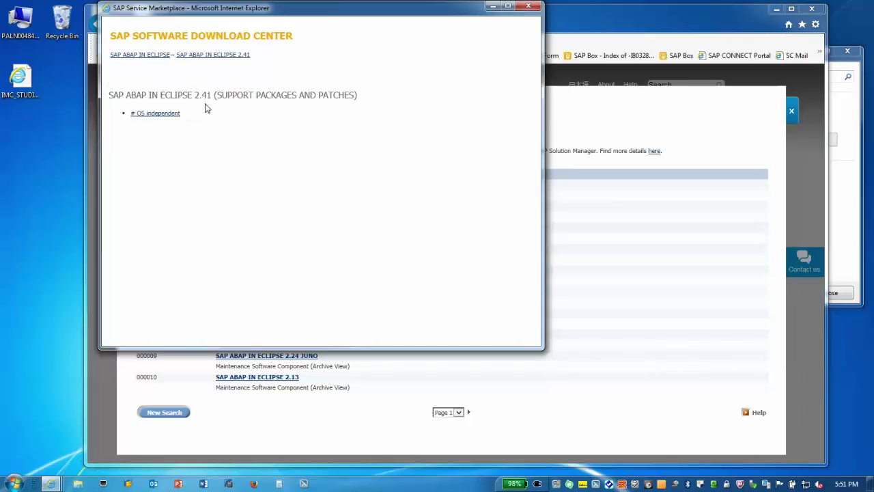
pyautogui.click(164, 114)
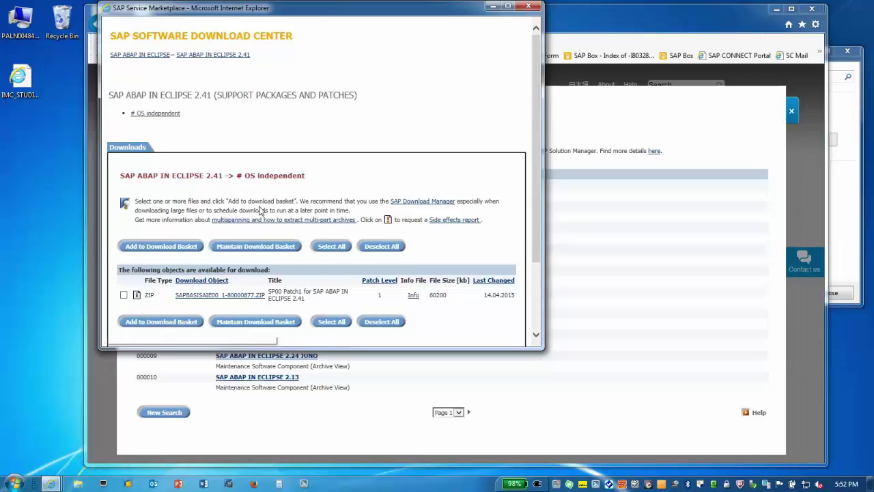
pyautogui.click(226, 300)
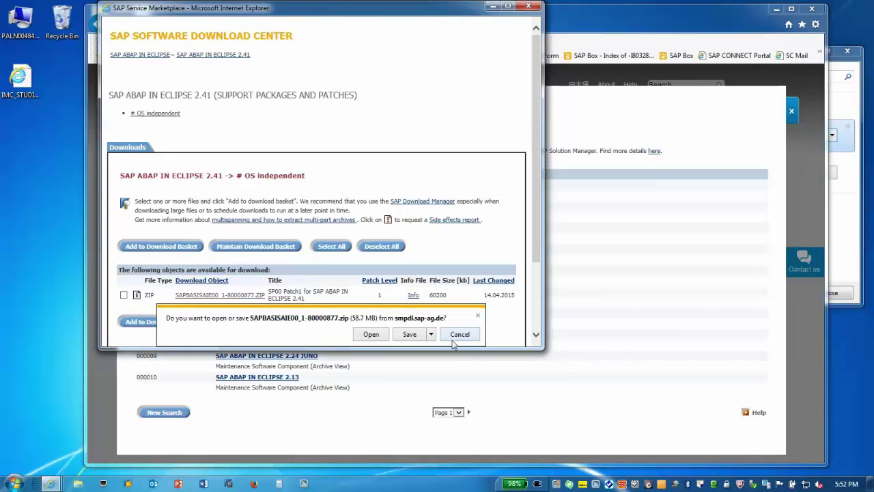
# Save SAPBASISAIE00_1-80000877.zip to the Desktop and close the download popup.
pyautogui.click(433, 334)
pyautogui.click(419, 360)
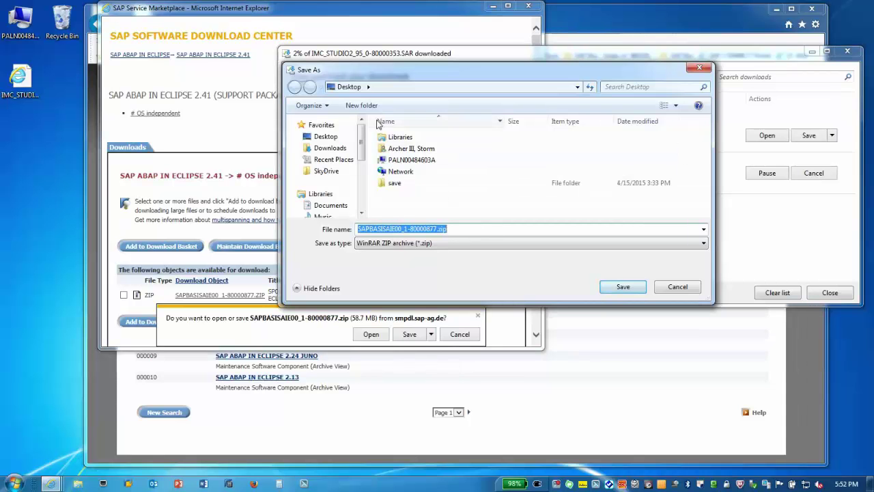
pyautogui.click(632, 290)
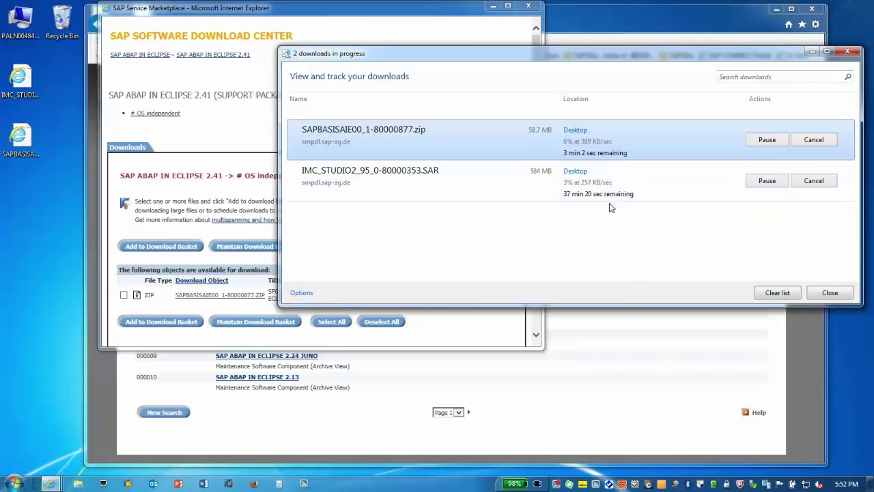
pyautogui.click(529, 8)
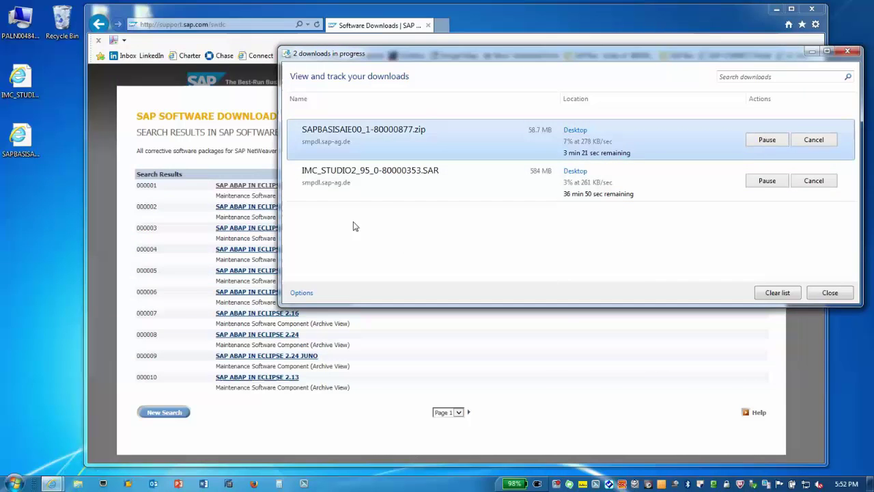
# Start a new search, replacing the ABAP IN ECLIPSE term with 'bw modeling tools'.
pyautogui.click(177, 413)
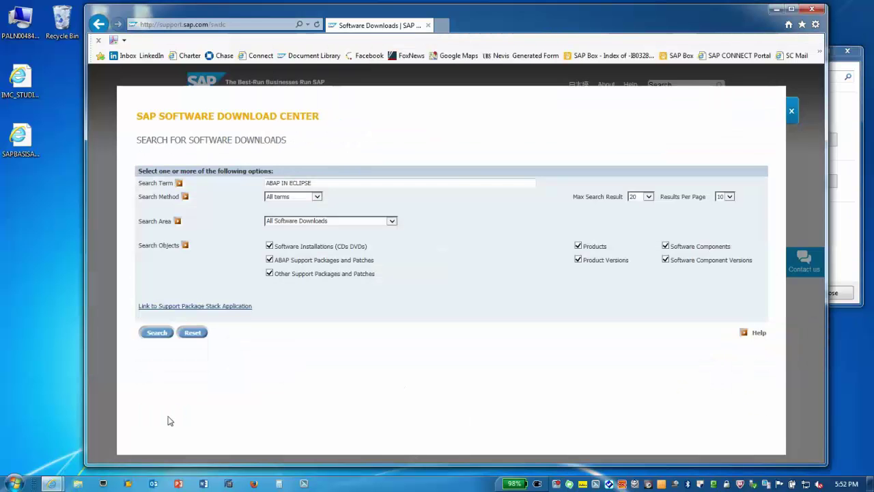
pyautogui.click(478, 183)
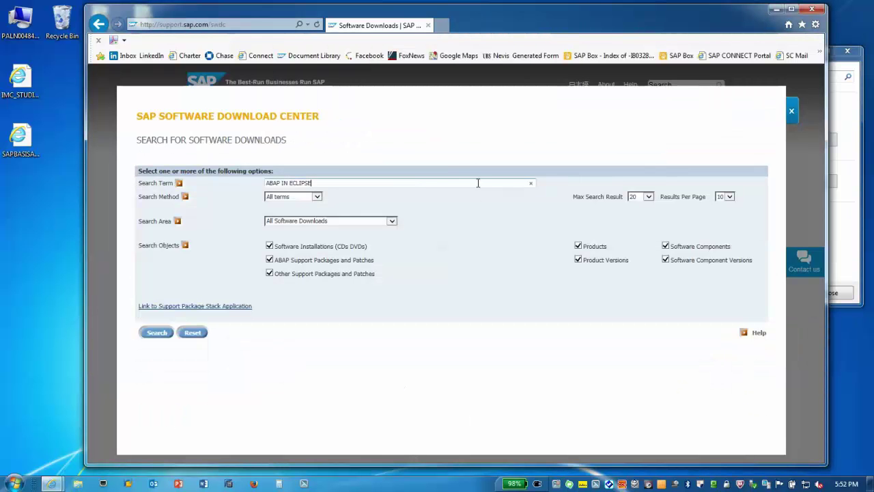
pyautogui.click(532, 183)
pyautogui.write('bw modeling tools')
pyautogui.press('Return')
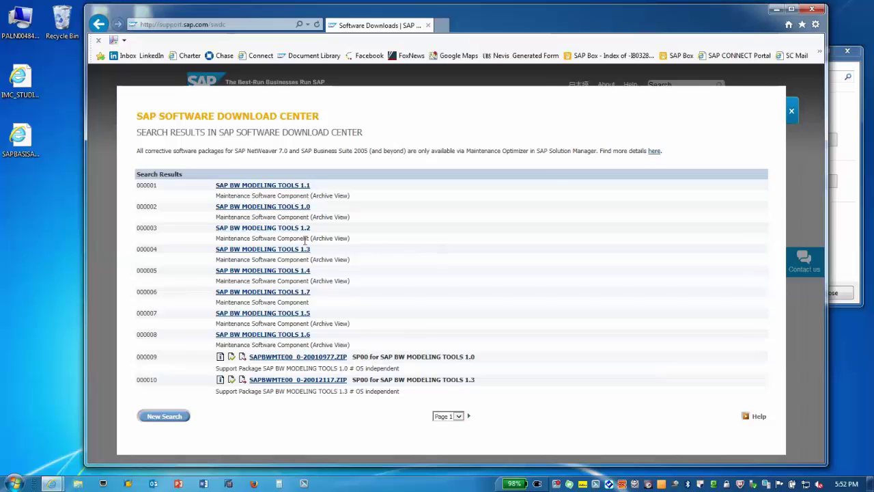
# Save SAPBWMTE00_2-80000754.zip from BW Modeling Tools 1.7 OS independent to the Desktop.
pyautogui.click(293, 294)
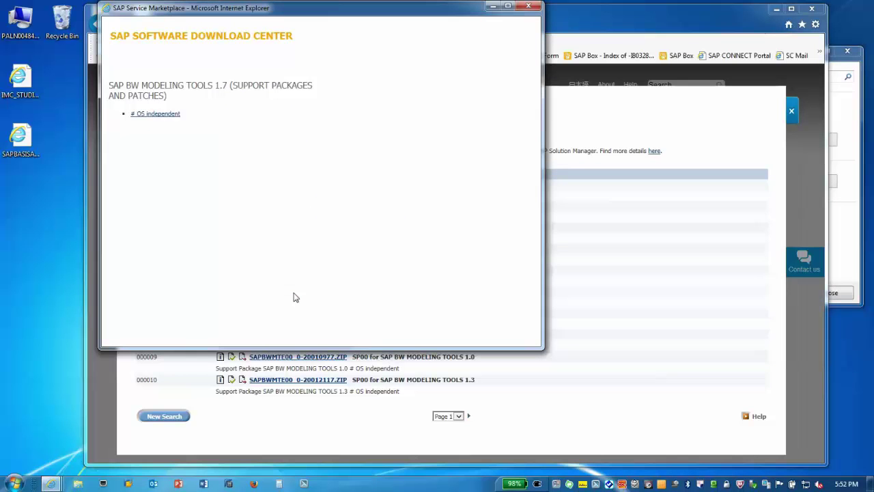
pyautogui.click(172, 116)
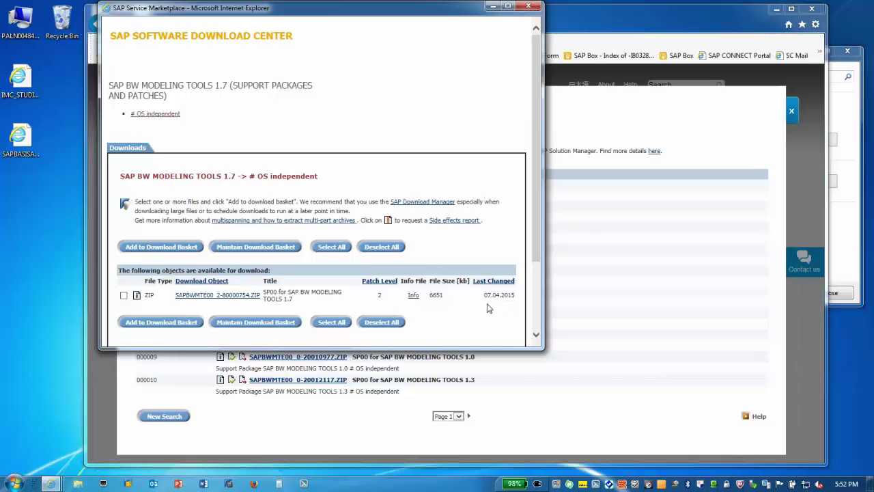
pyautogui.click(222, 295)
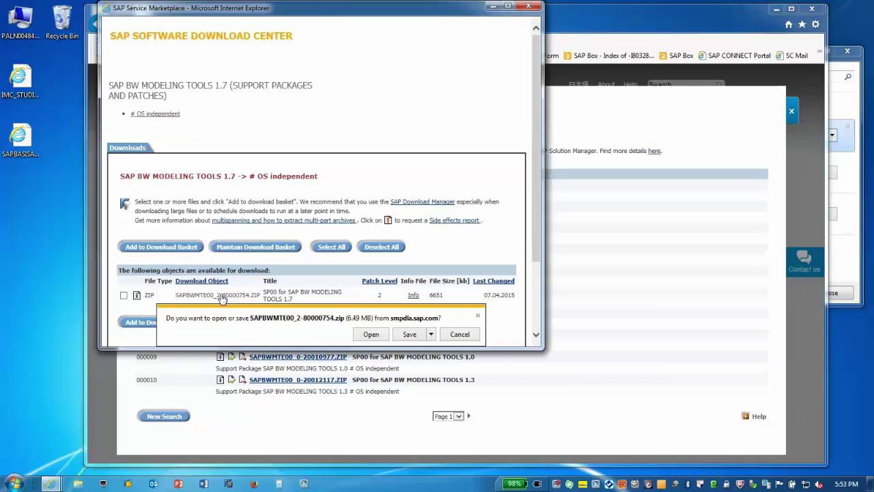
pyautogui.click(431, 334)
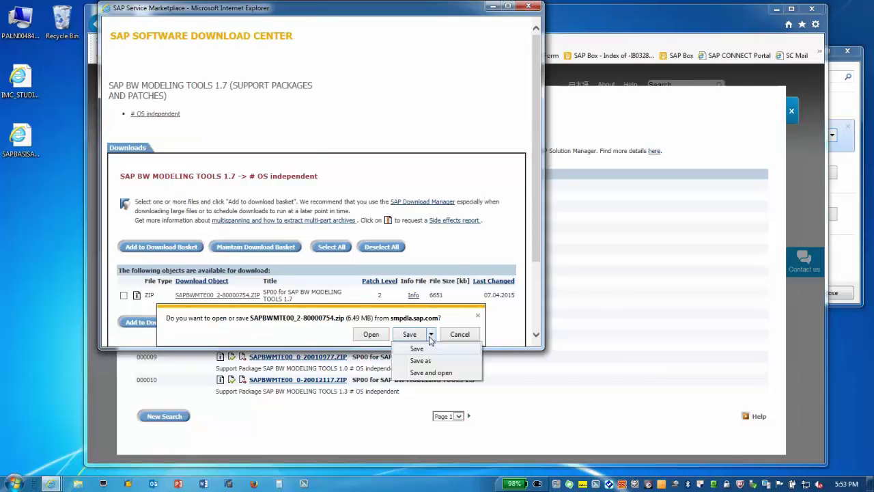
pyautogui.click(431, 364)
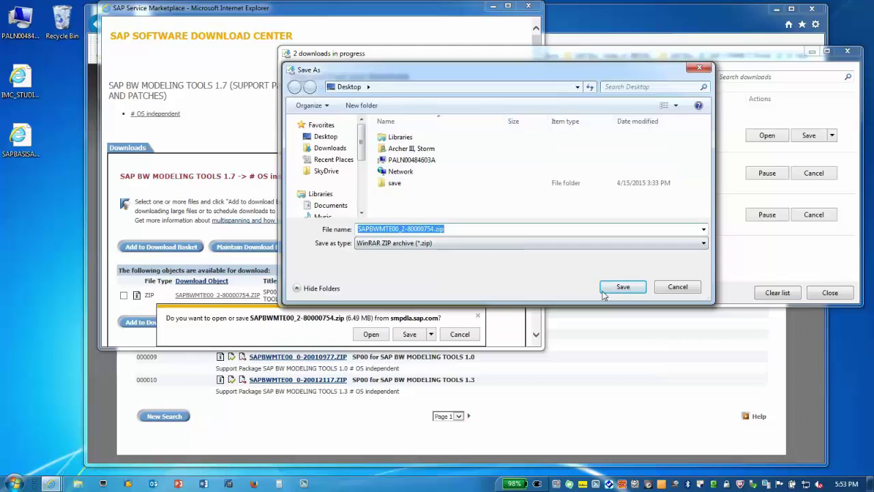
pyautogui.click(631, 287)
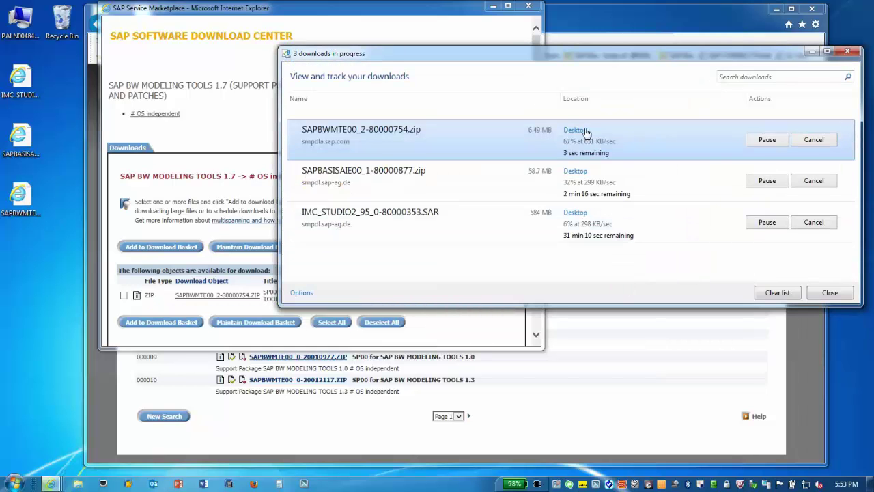
pyautogui.click(537, 8)
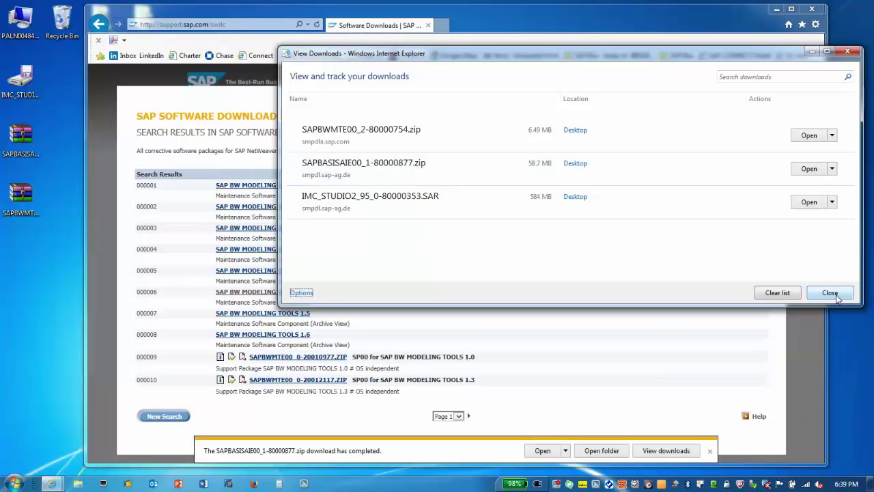
# Close the downloads list, minimize the browser, and extract the HANA Studio SAR archive.
pyautogui.click(836, 297)
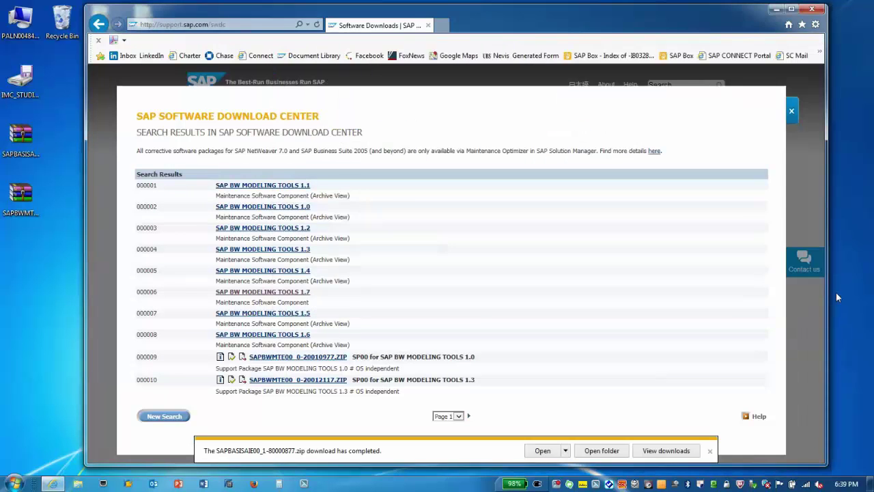
pyautogui.click(775, 10)
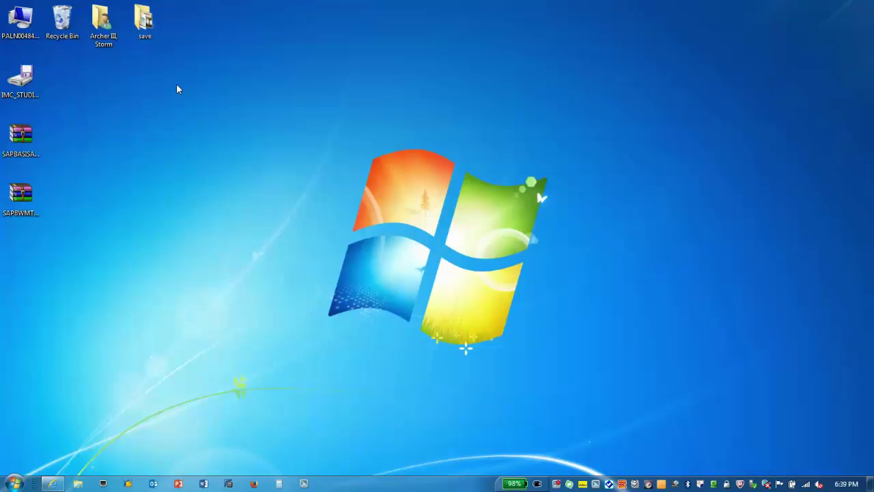
pyautogui.doubleClick(28, 92)
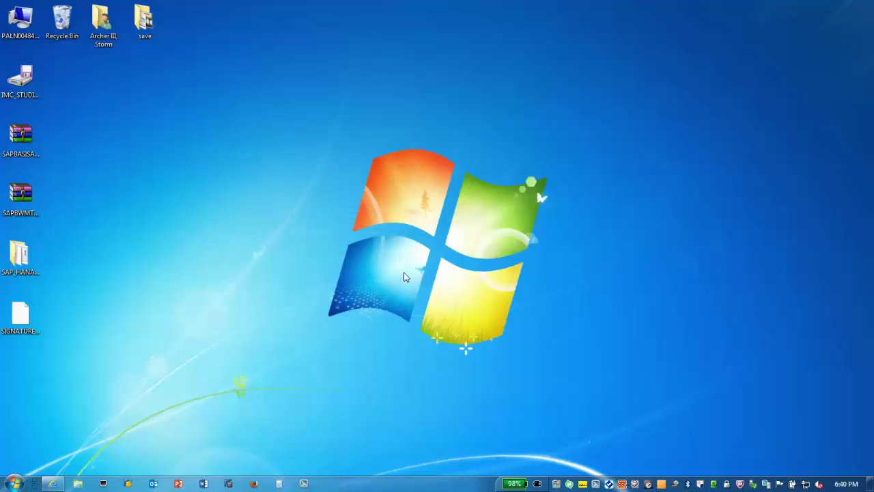
# Extract the ABAP in Eclipse and BW Modeling Tools zips into their own folders.
pyautogui.rightClick(25, 137)
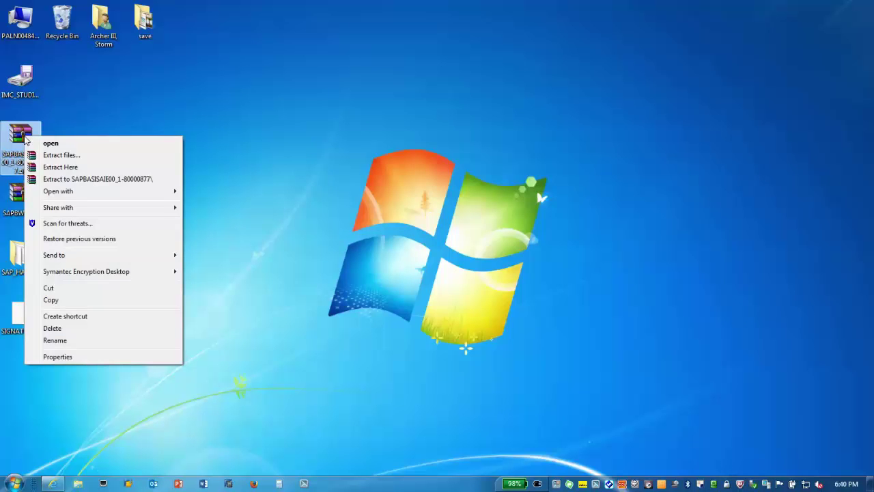
pyautogui.click(72, 180)
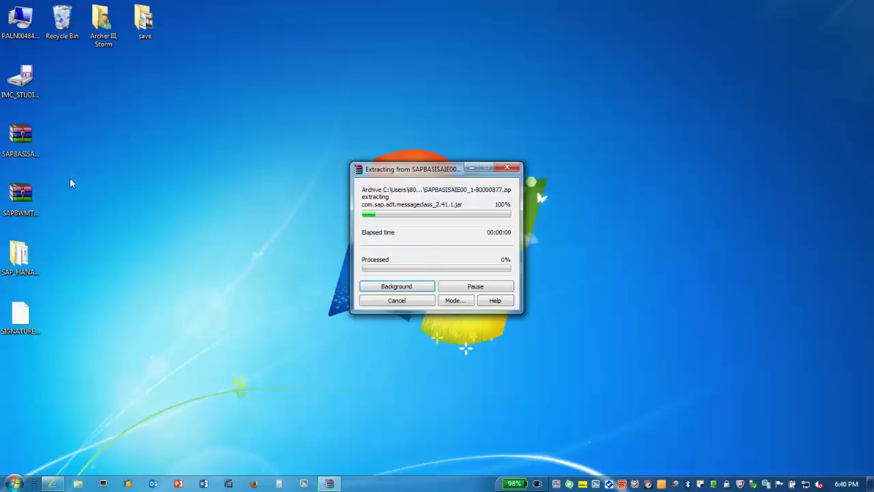
pyautogui.rightClick(25, 199)
pyautogui.click(72, 241)
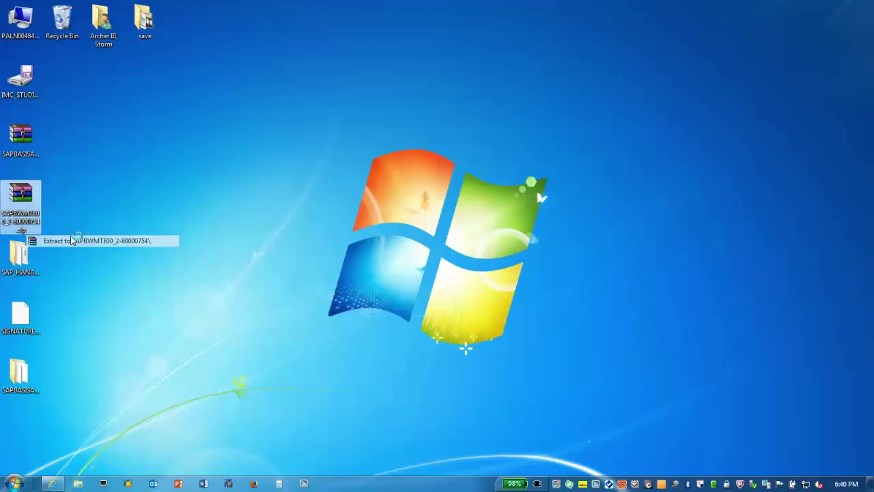